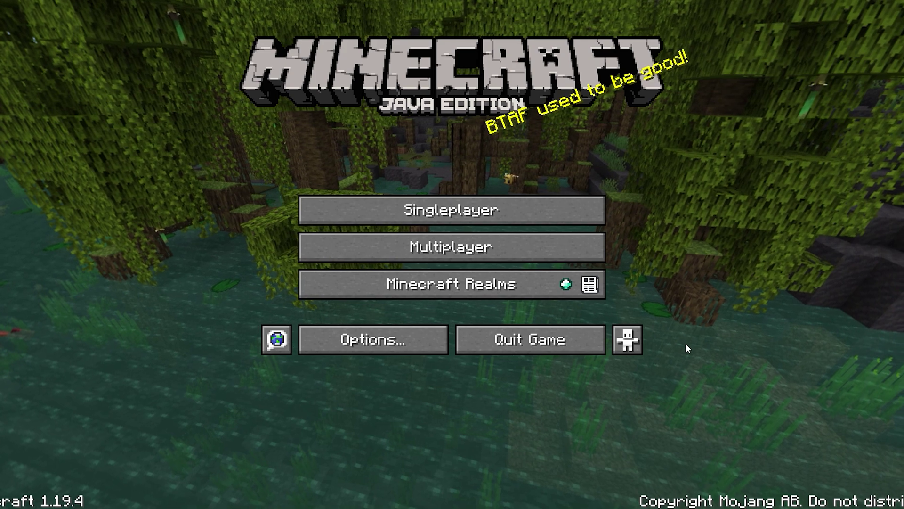
Step: Check the resource pack list, then return to the options menu
{"action": "left_click", "coordinate": [393, 341]}
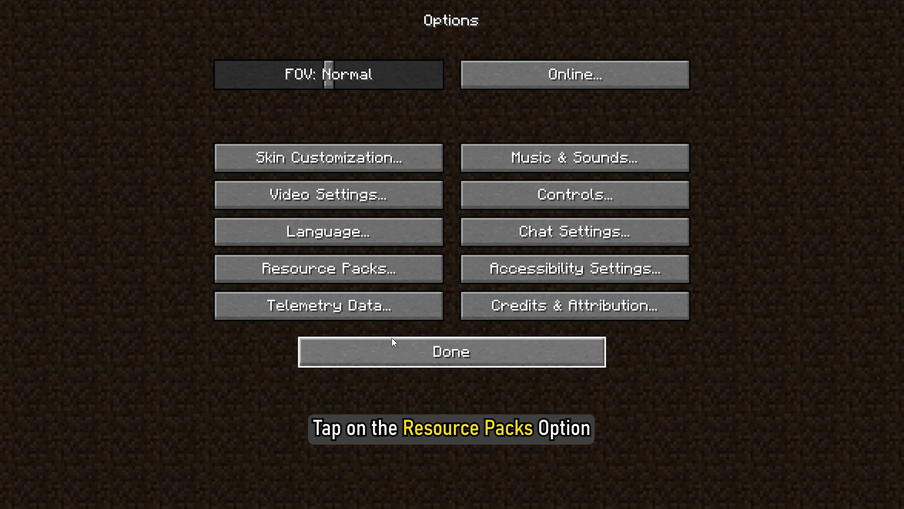
{"action": "left_click", "coordinate": [332, 269]}
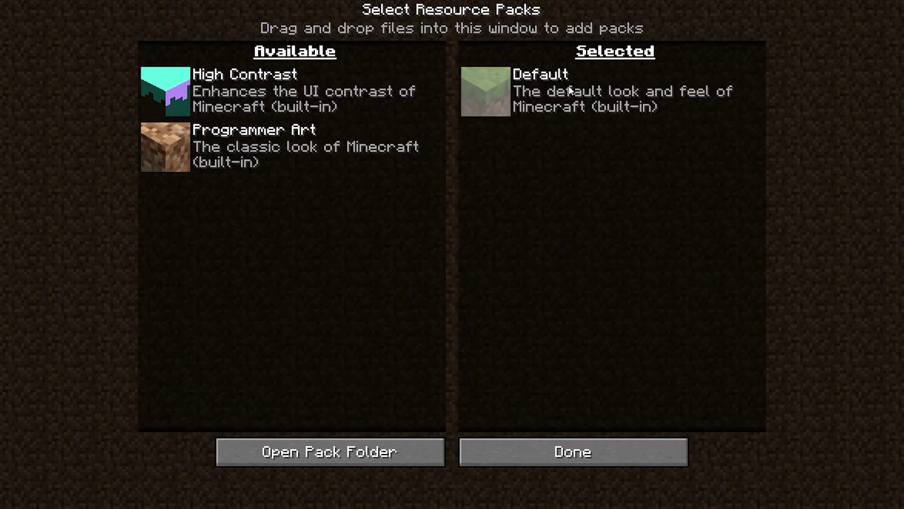
{"action": "left_click", "coordinate": [570, 456]}
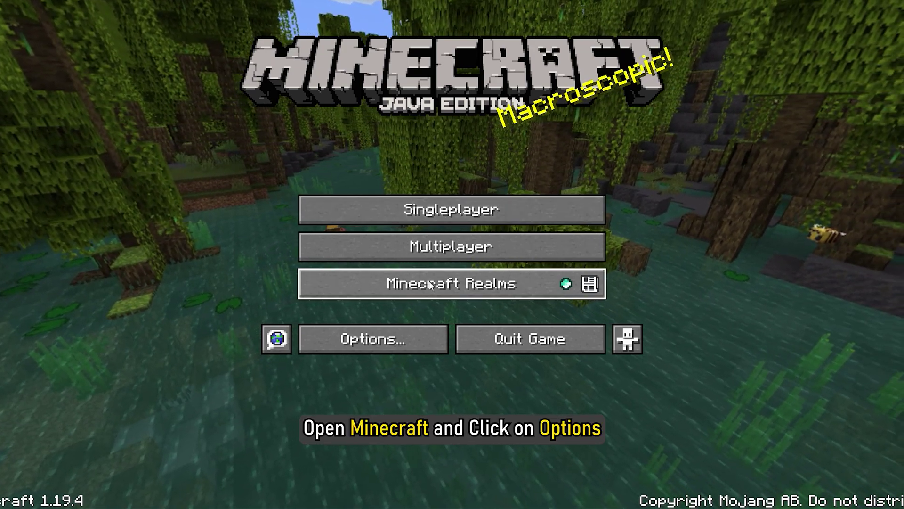
Step: In Video Settings, set Graphics to Fast, turn off Smooth Lighting and Entity Shadows, and lower Max Framerate
{"action": "left_click", "coordinate": [404, 340]}
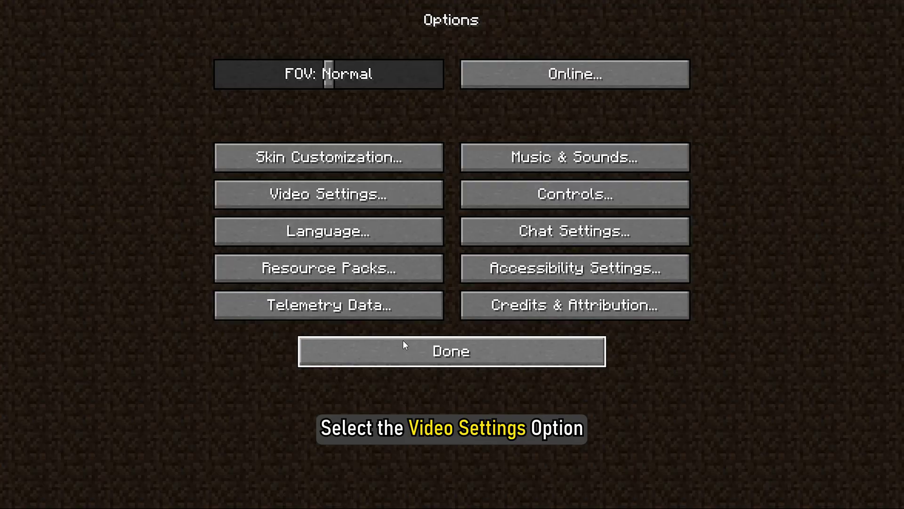
{"action": "left_click", "coordinate": [355, 201]}
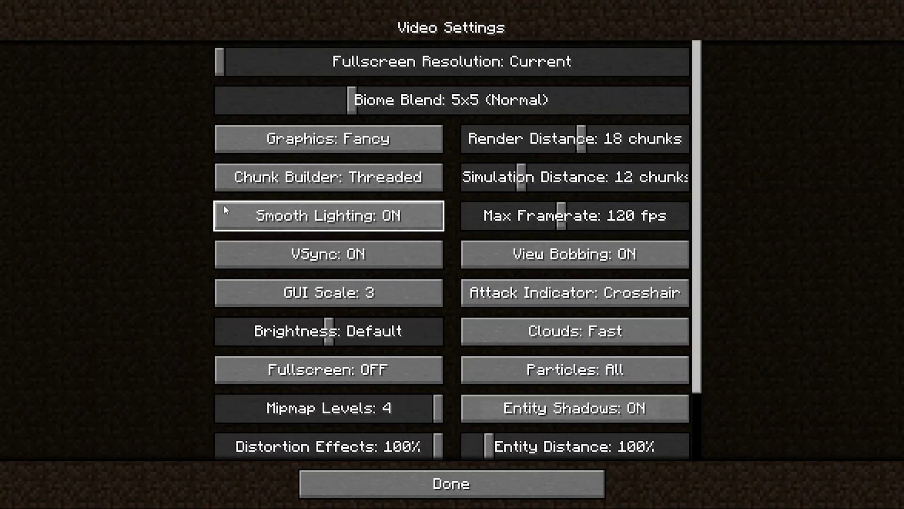
{"action": "left_click", "coordinate": [360, 142]}
{"action": "left_click", "coordinate": [400, 213]}
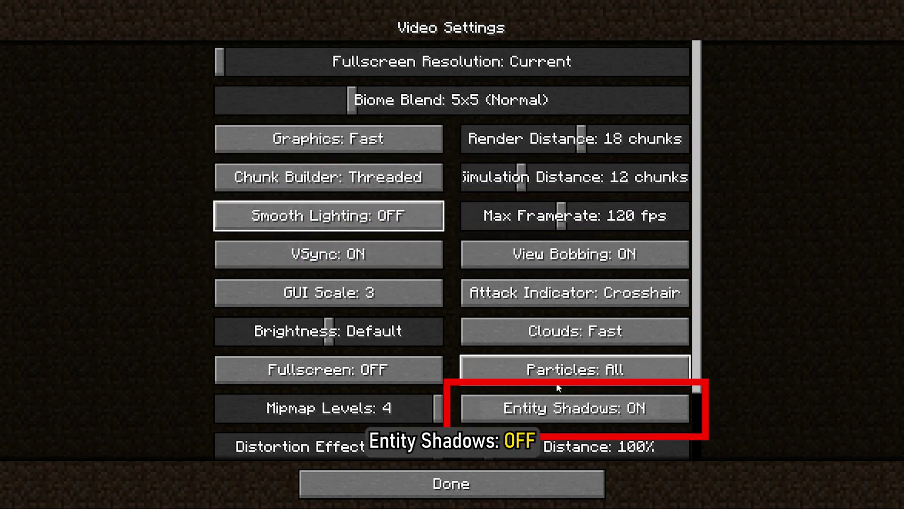
{"action": "left_click", "coordinate": [575, 408]}
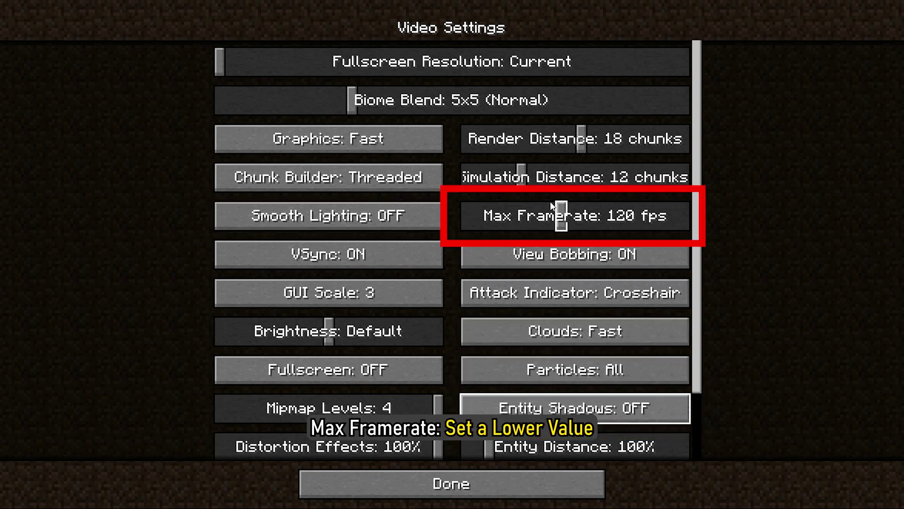
{"action": "left_click_drag", "start_coordinate": [554, 224], "coordinate": [496, 224]}
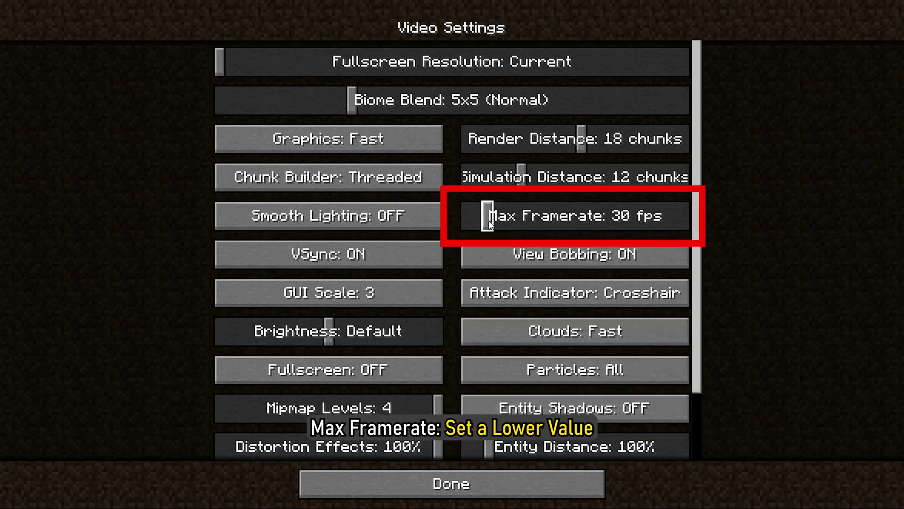
Step: Turn off VSync and Clouds, shorten render distance, set interface scale Auto, particles Decreased
{"action": "left_click", "coordinate": [381, 256]}
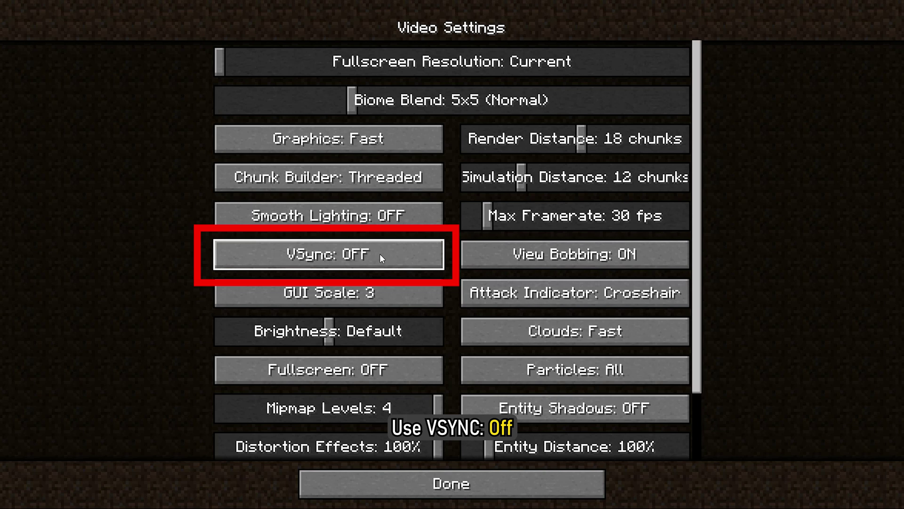
{"action": "left_click", "coordinate": [579, 333]}
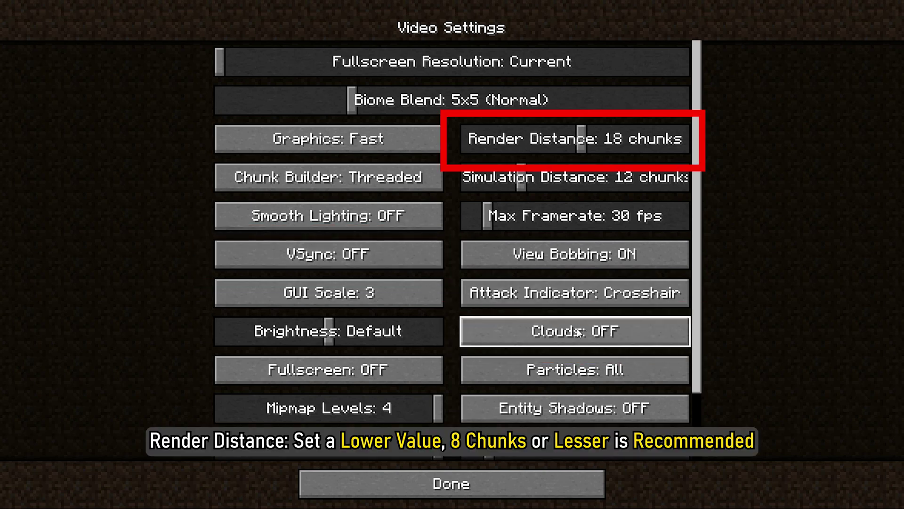
{"action": "left_click_drag", "start_coordinate": [583, 153], "coordinate": [501, 154]}
{"action": "left_click", "coordinate": [382, 290]}
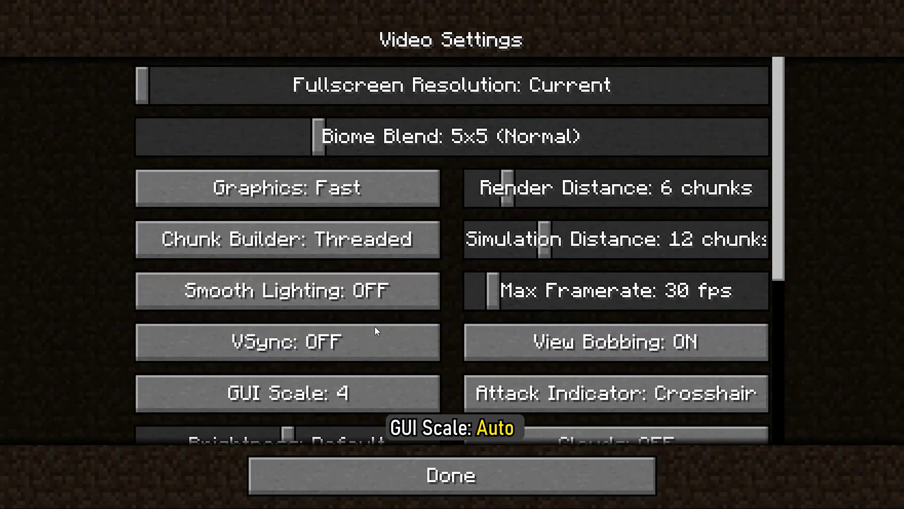
{"action": "left_click", "coordinate": [368, 381]}
{"action": "left_click", "coordinate": [616, 370]}
{"action": "left_click", "coordinate": [612, 371]}
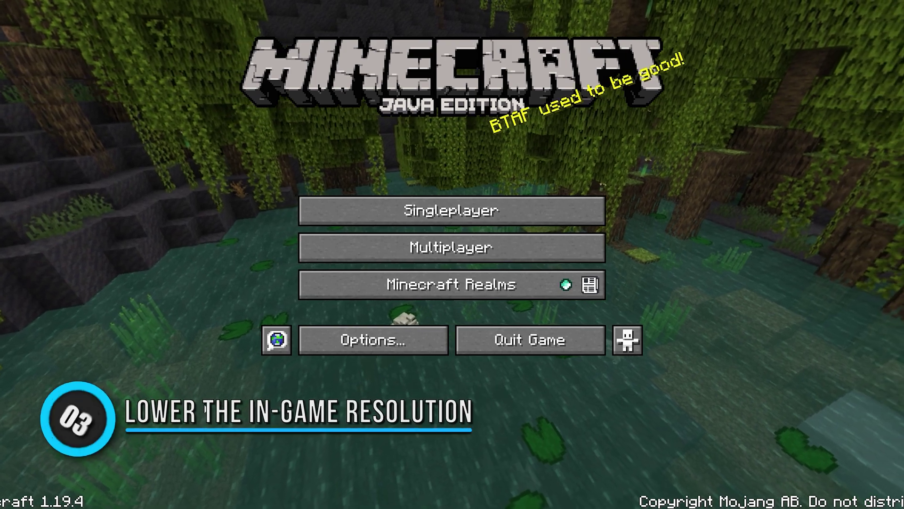
Step: Drag Fullscreen Resolution down to 1280x720@59 in Video Settings and confirm with Done
{"action": "left_click", "coordinate": [352, 342]}
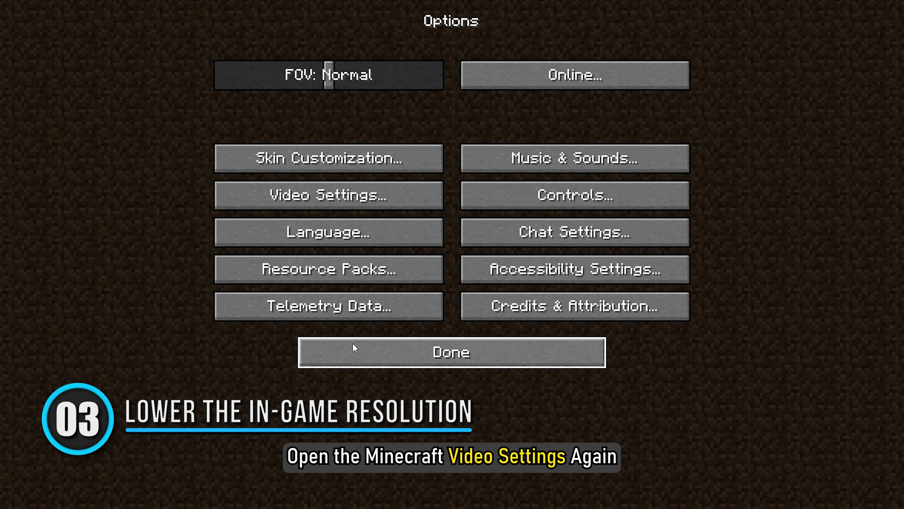
{"action": "left_click", "coordinate": [341, 198]}
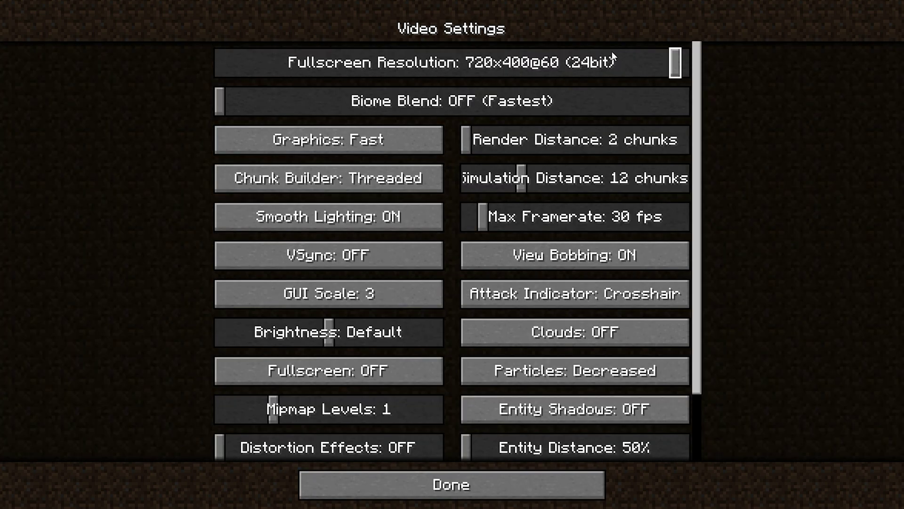
{"action": "left_click_drag", "start_coordinate": [520, 76], "coordinate": [443, 76]}
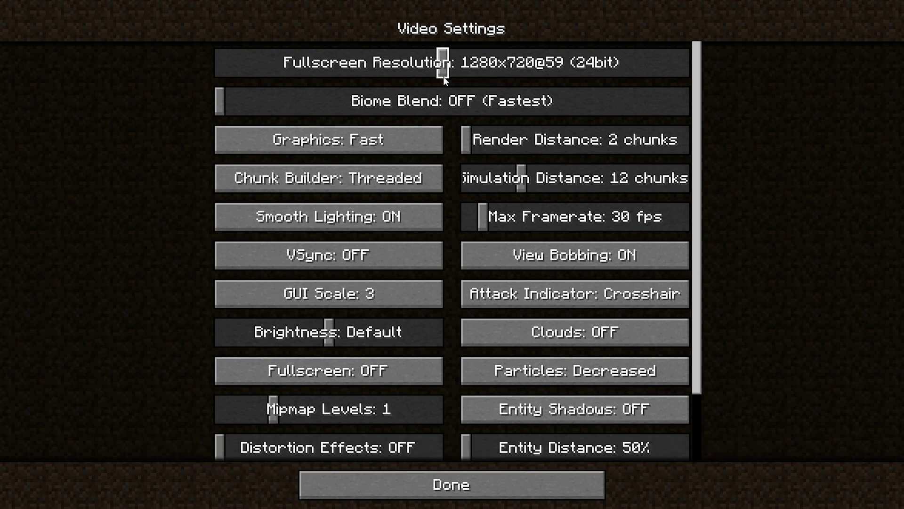
{"action": "left_click", "coordinate": [452, 488]}
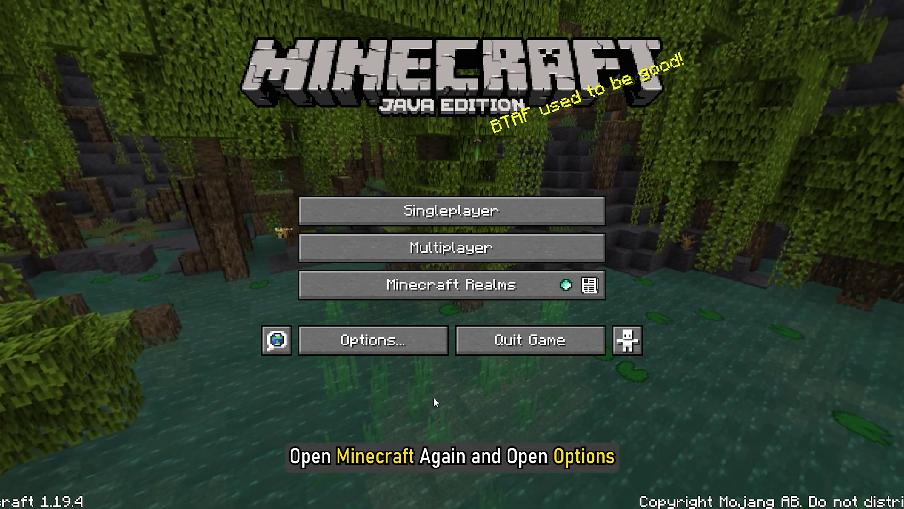
Step: In Music & Sounds, drag the jukebox/note block and ambient/environment sliders to OFF
{"action": "left_click", "coordinate": [393, 342]}
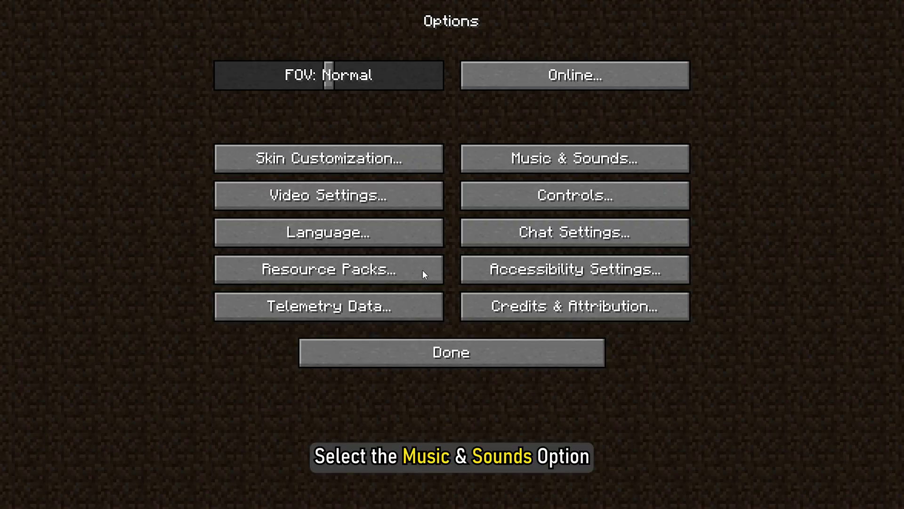
{"action": "left_click", "coordinate": [577, 162]}
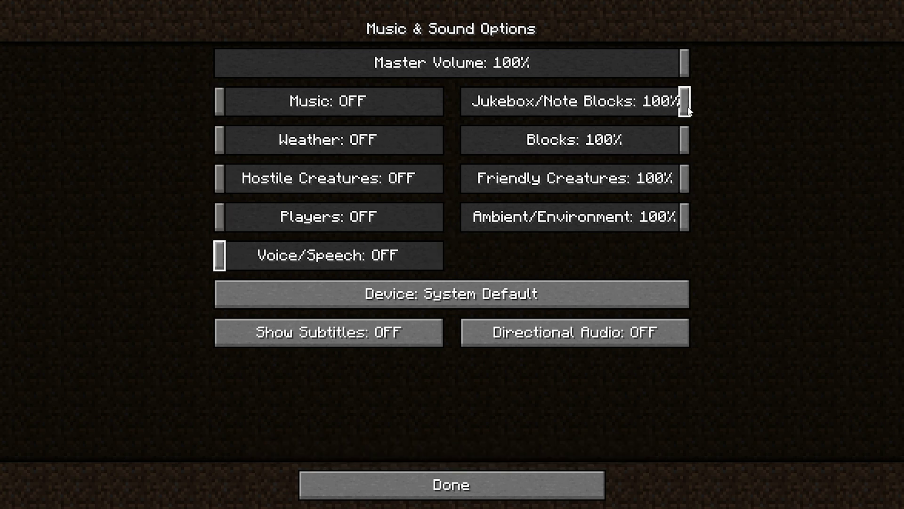
{"action": "left_click_drag", "start_coordinate": [687, 106], "coordinate": [480, 106]}
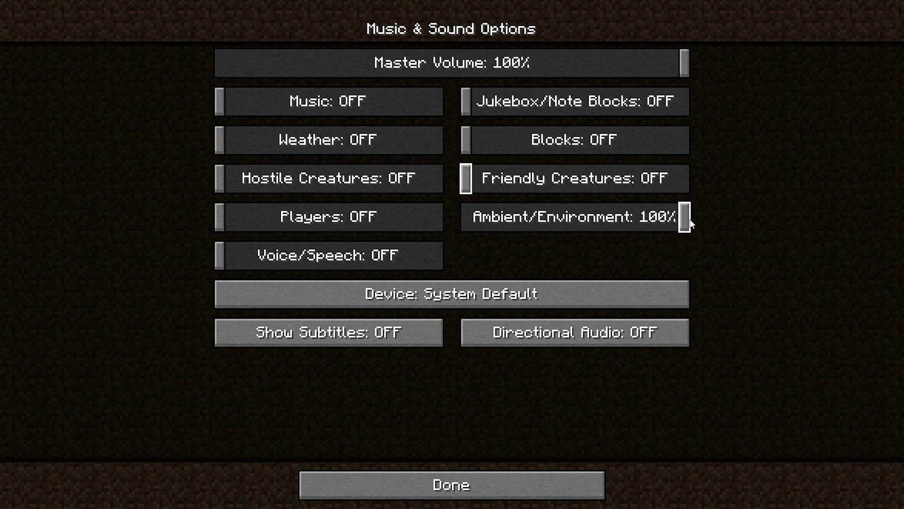
{"action": "left_click_drag", "start_coordinate": [685, 219], "coordinate": [382, 217]}
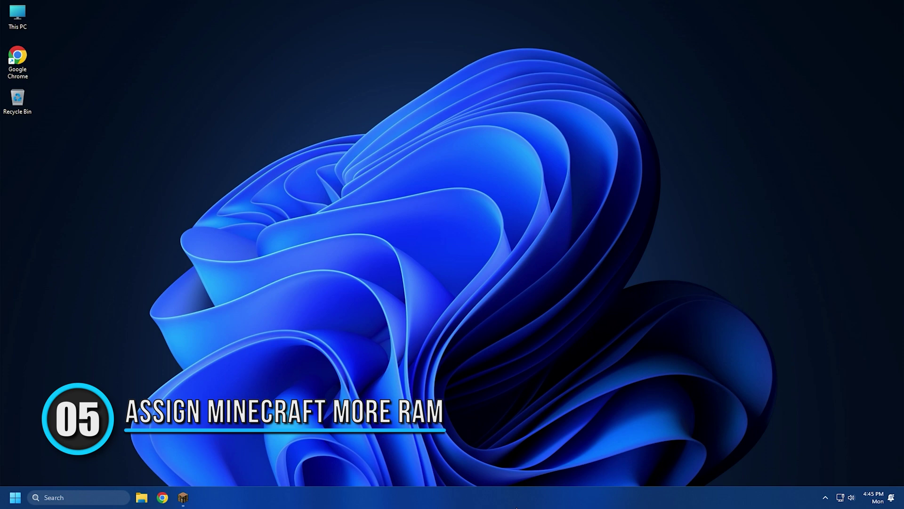
Step: Show the 16.0 GB Installed RAM value on the System > About page
{"action": "key", "text": "super+i"}
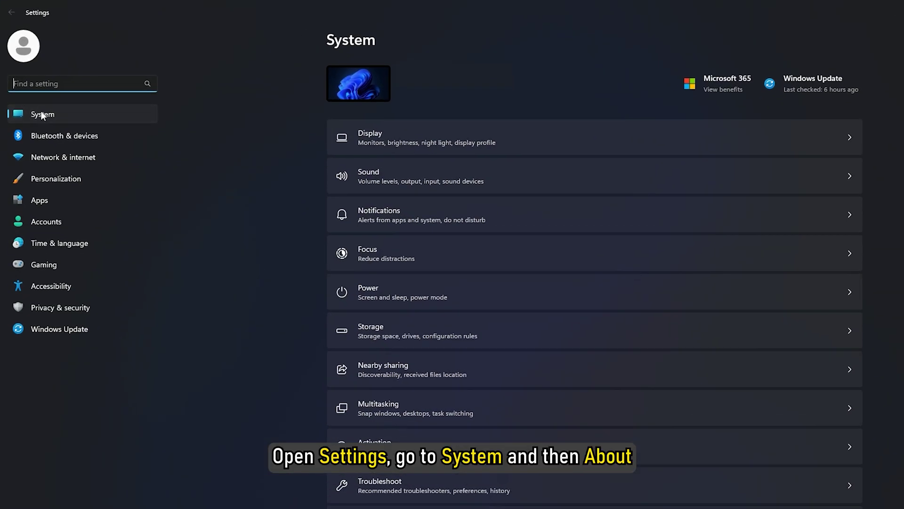
{"action": "scroll", "coordinate": [370, 178], "scroll_direction": "down", "scroll_amount": 5}
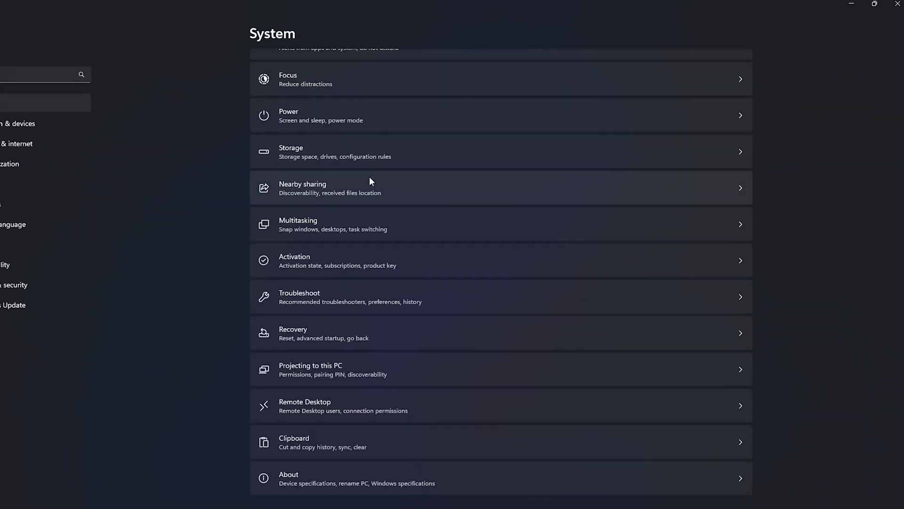
{"action": "left_click", "coordinate": [355, 475]}
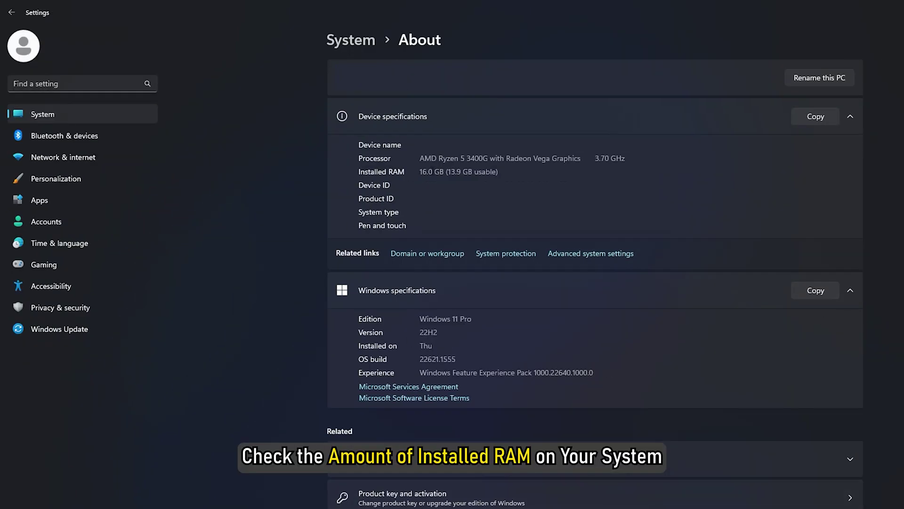
{"action": "left_click_drag", "start_coordinate": [420, 172], "coordinate": [444, 172]}
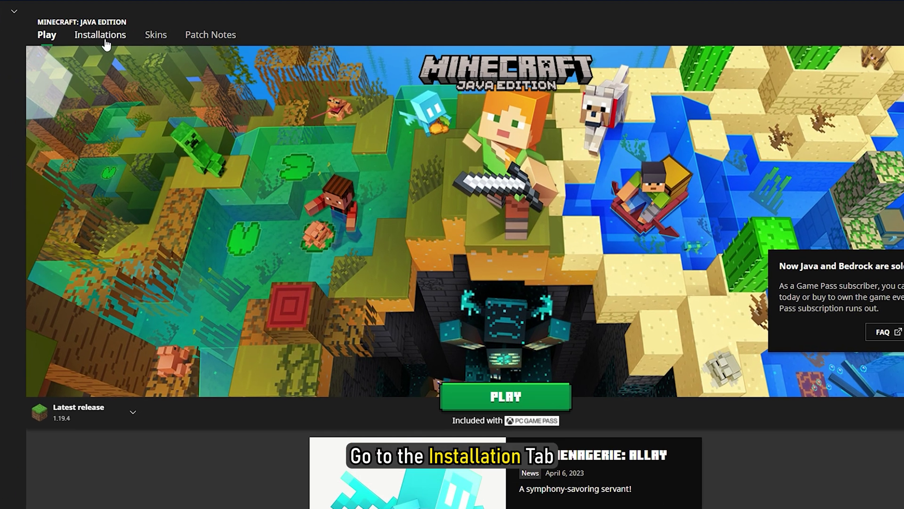
Step: Change Latest release's JVM argument from -Xmx2G to -Xmx4G and save the installation
{"action": "left_click", "coordinate": [104, 41]}
{"action": "mouse_move", "coordinate": [388, 145]}
{"action": "left_click", "coordinate": [747, 145]}
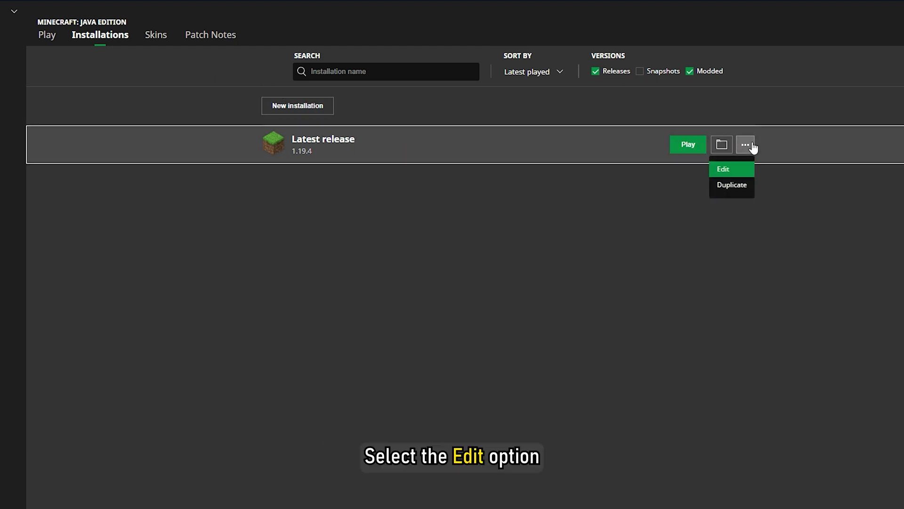
{"action": "left_click", "coordinate": [728, 170]}
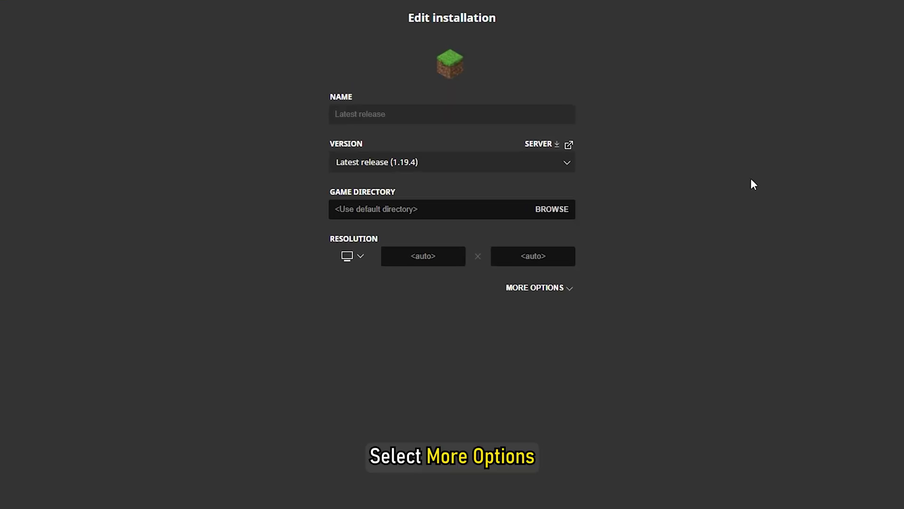
{"action": "left_click", "coordinate": [569, 290]}
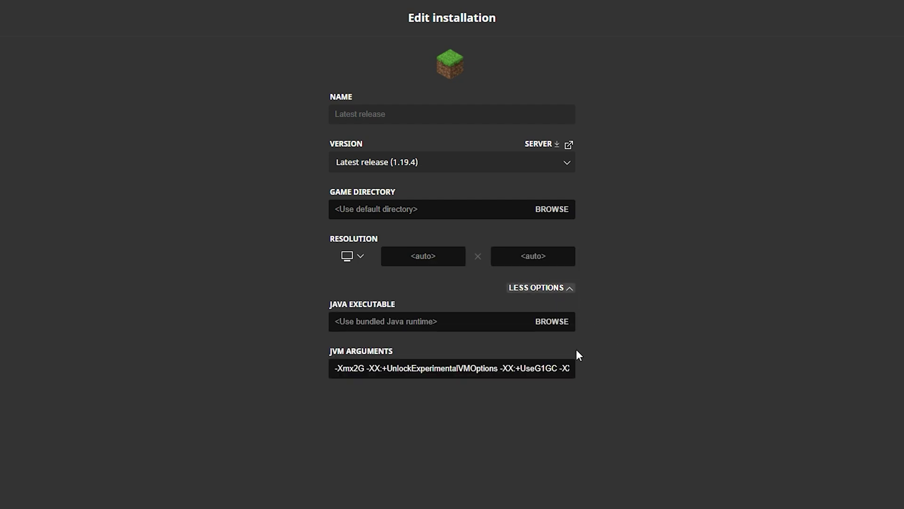
{"action": "left_click_drag", "start_coordinate": [344, 368], "coordinate": [364, 368]}
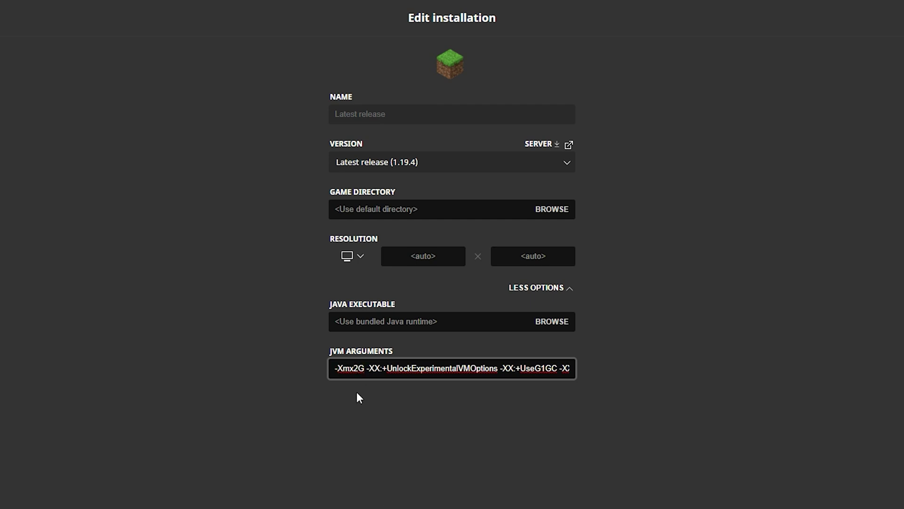
{"action": "key", "text": "BackSpace"}
{"action": "type", "text": "4"}
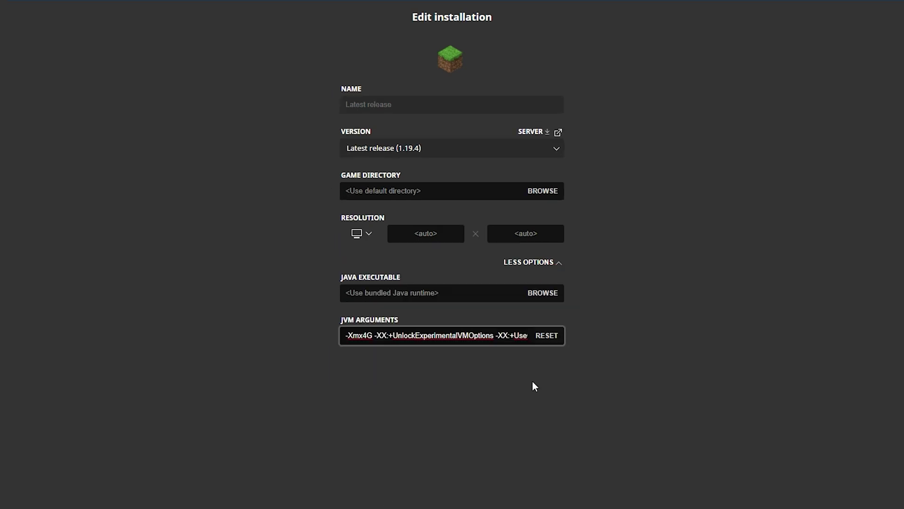
{"action": "left_click", "coordinate": [878, 476]}
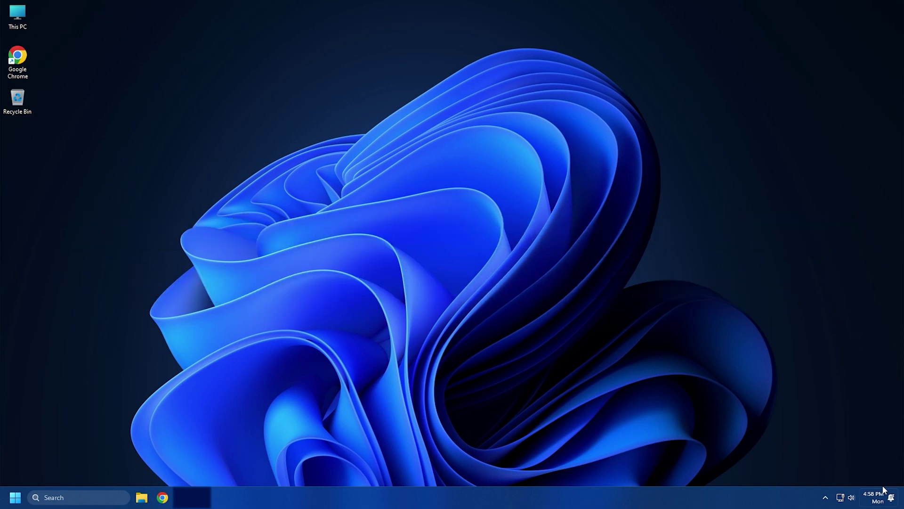
Step: End the Adobe Premiere Pro 2023 process from Task Manager's Processes list
{"action": "key", "text": "ctrl+shift+Escape"}
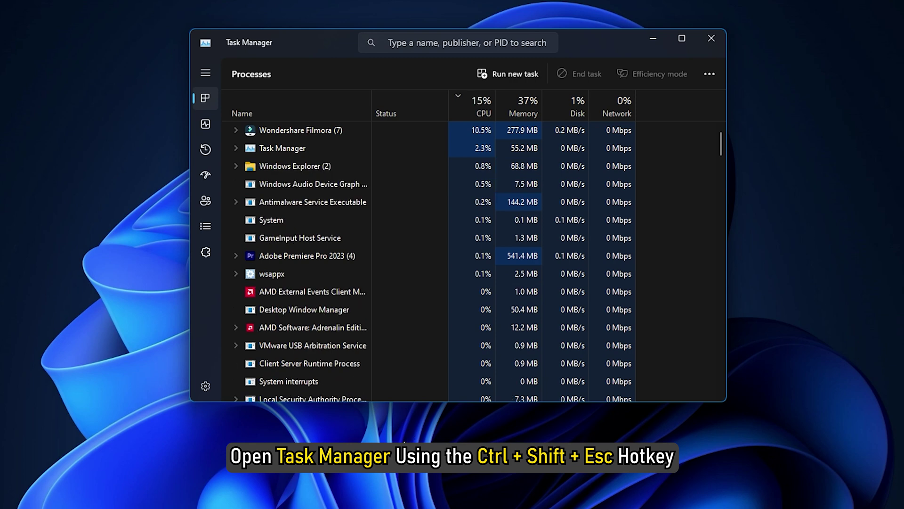
{"action": "left_click", "coordinate": [329, 276]}
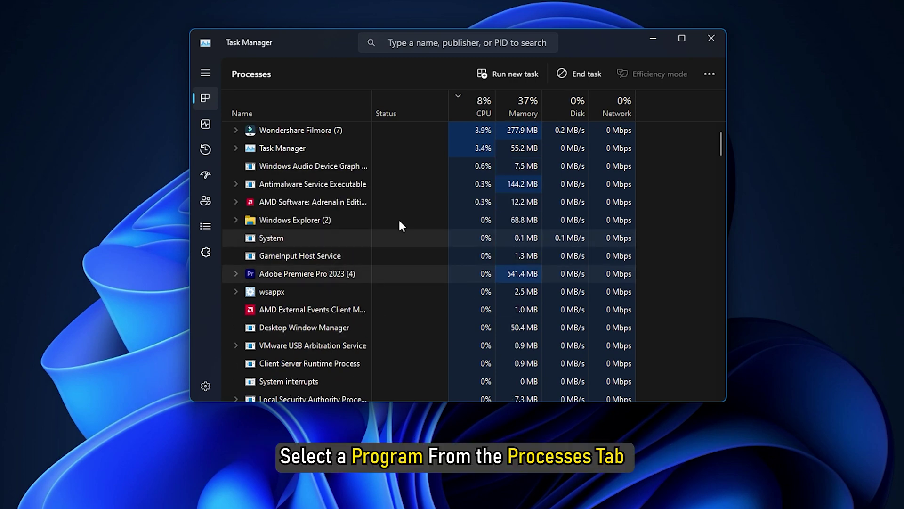
{"action": "left_click", "coordinate": [579, 75]}
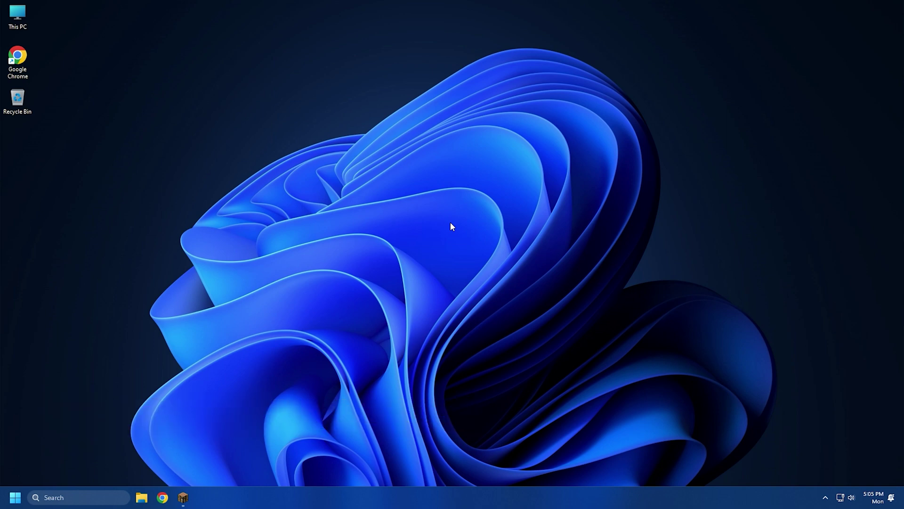
Step: Set Minecraft.exe and javaw.exe to High priority in Task Manager's Details list
{"action": "key", "text": "ctrl+shift+Escape"}
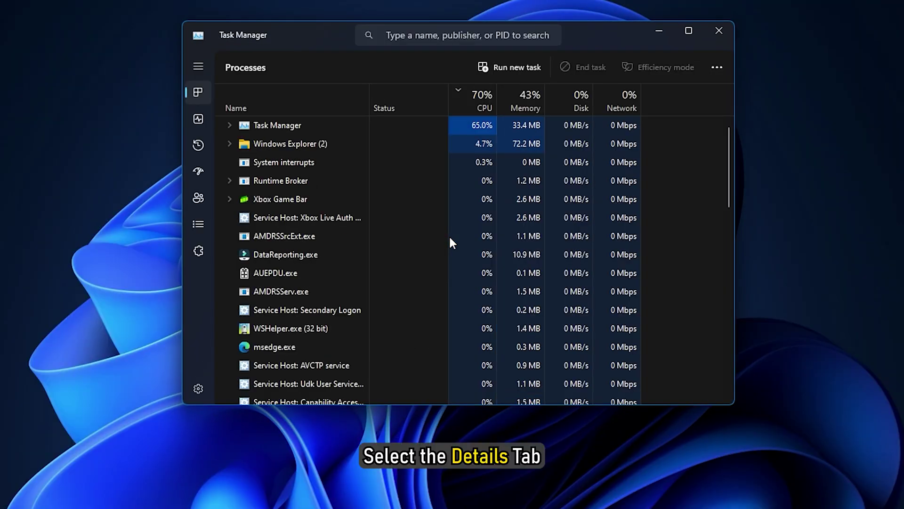
{"action": "left_click", "coordinate": [196, 227]}
{"action": "scroll", "coordinate": [289, 234], "scroll_direction": "down", "scroll_amount": 7}
{"action": "scroll", "coordinate": [289, 232], "scroll_direction": "down", "scroll_amount": 5}
{"action": "scroll", "coordinate": [289, 232], "scroll_direction": "down", "scroll_amount": 2}
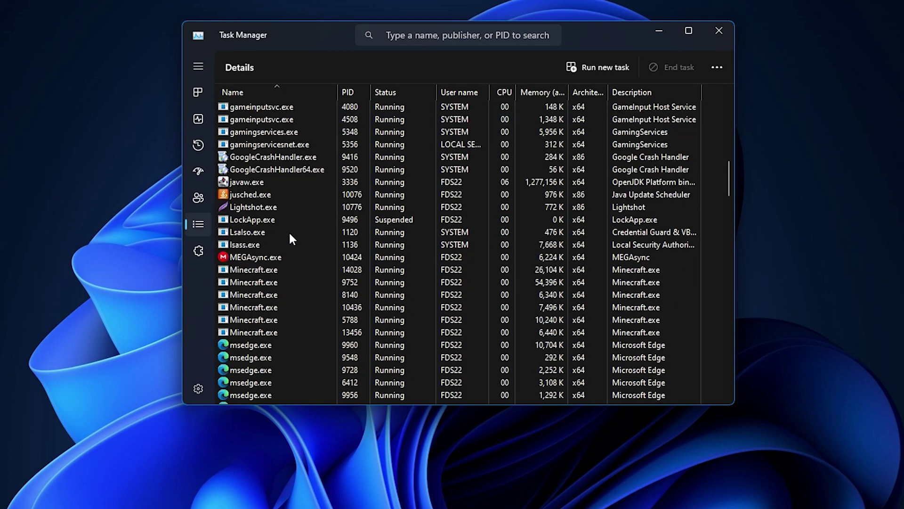
{"action": "right_click", "coordinate": [280, 270]}
{"action": "mouse_move", "coordinate": [324, 344]}
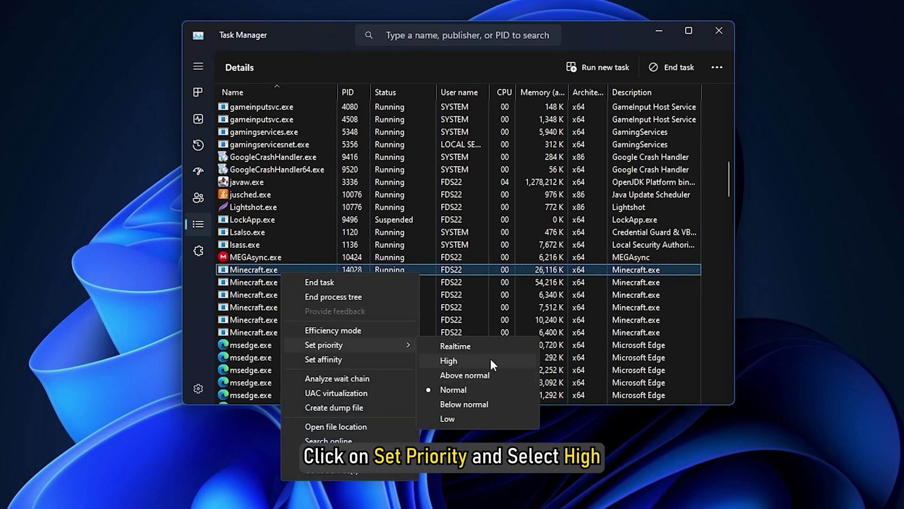
{"action": "left_click", "coordinate": [491, 361]}
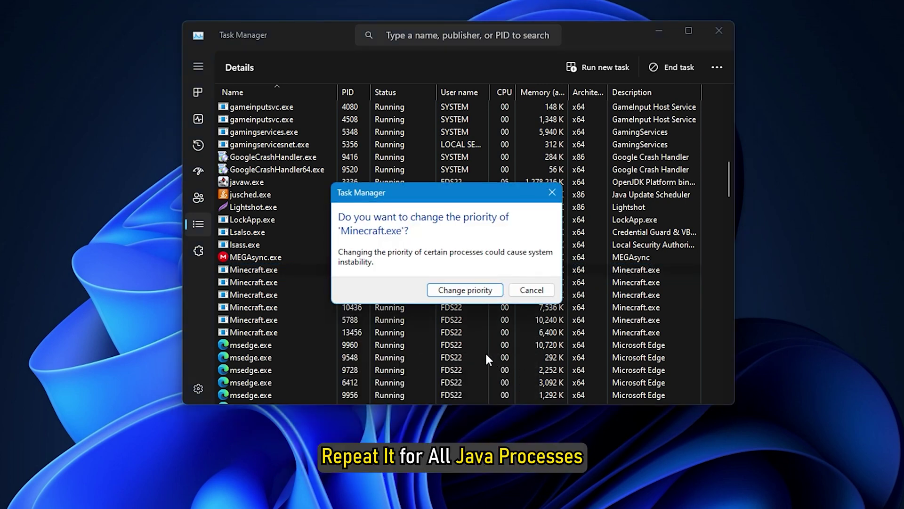
{"action": "left_click", "coordinate": [460, 287]}
{"action": "right_click", "coordinate": [250, 181]}
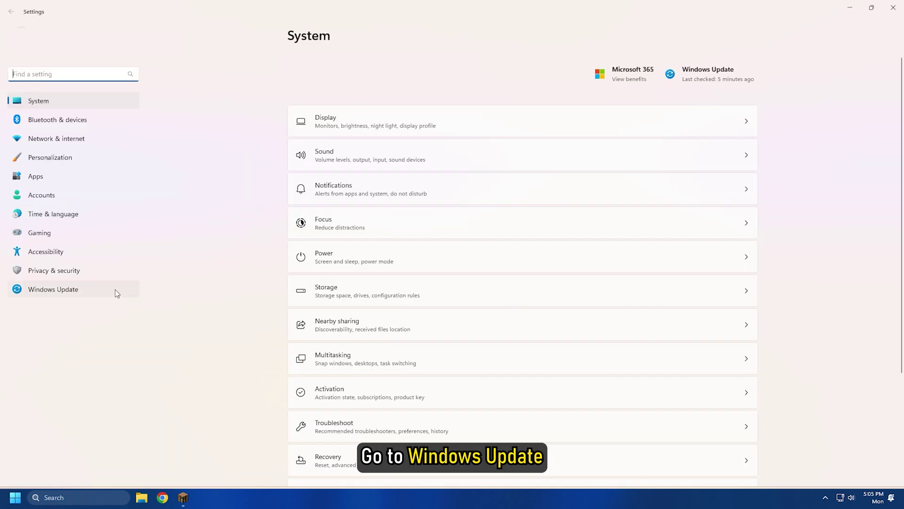
Step: Tick the Western Digital driver under Optional updates and download and install it
{"action": "left_click", "coordinate": [102, 290]}
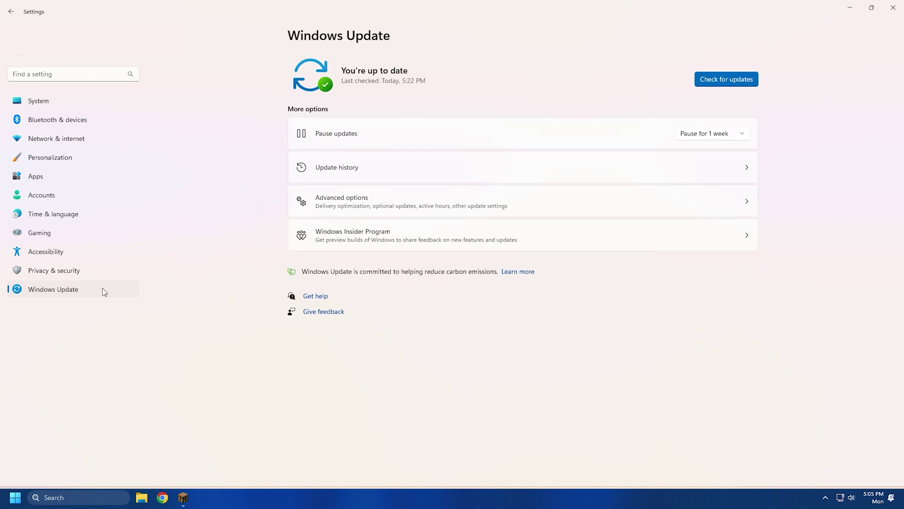
{"action": "left_click", "coordinate": [432, 210]}
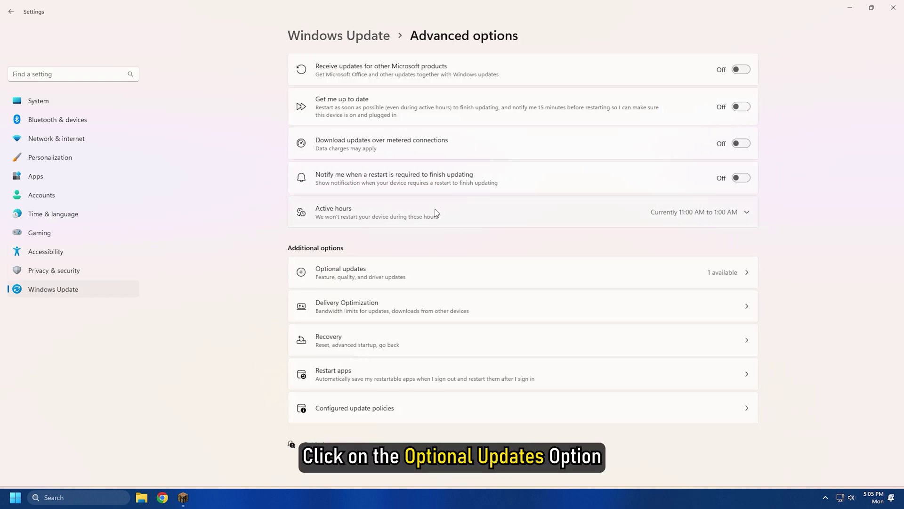
{"action": "left_click", "coordinate": [680, 279]}
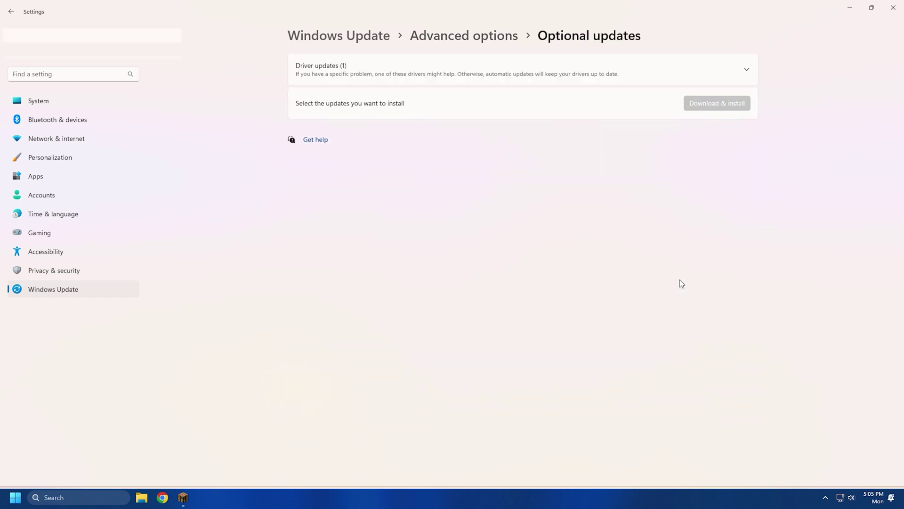
{"action": "left_click", "coordinate": [750, 70]}
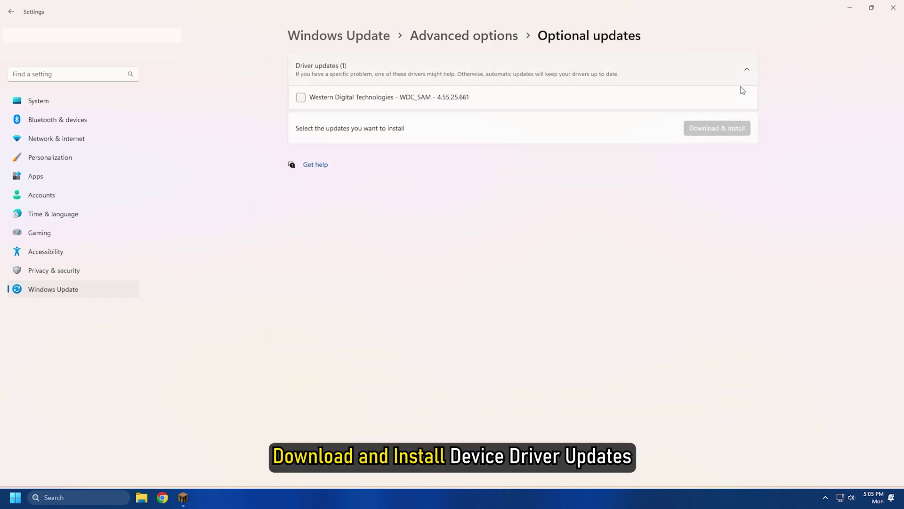
{"action": "left_click", "coordinate": [300, 98]}
{"action": "left_click", "coordinate": [710, 133]}
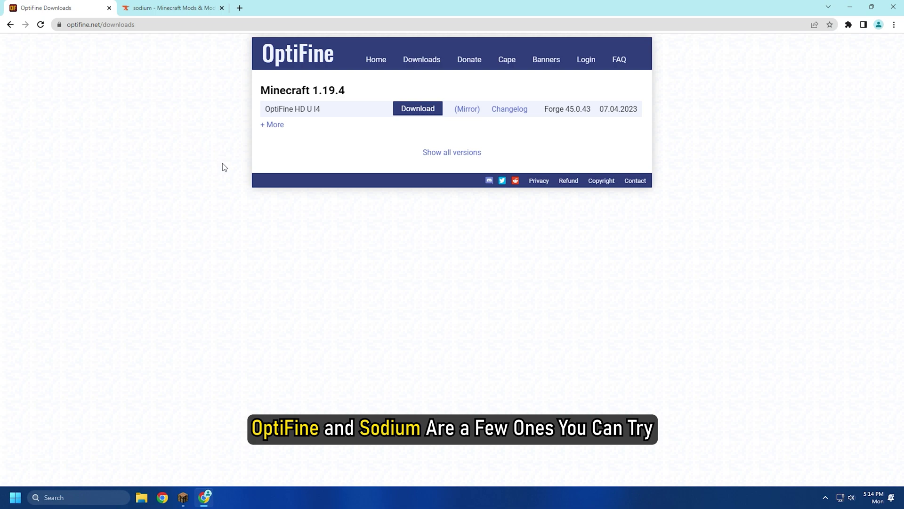
Step: Switch to the CurseForge browser tab with the 'sodium' search results
{"action": "left_click", "coordinate": [170, 8]}
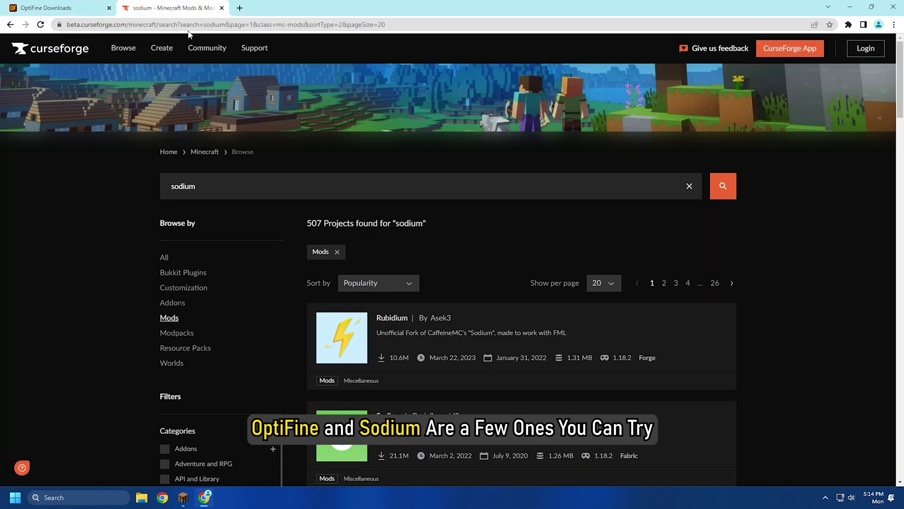
{"action": "scroll", "coordinate": [555, 313], "scroll_direction": "down", "scroll_amount": 2}
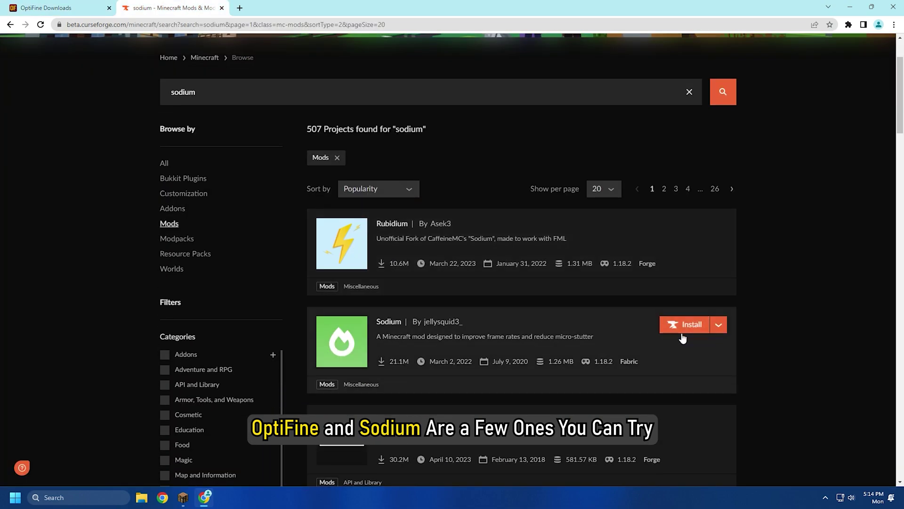